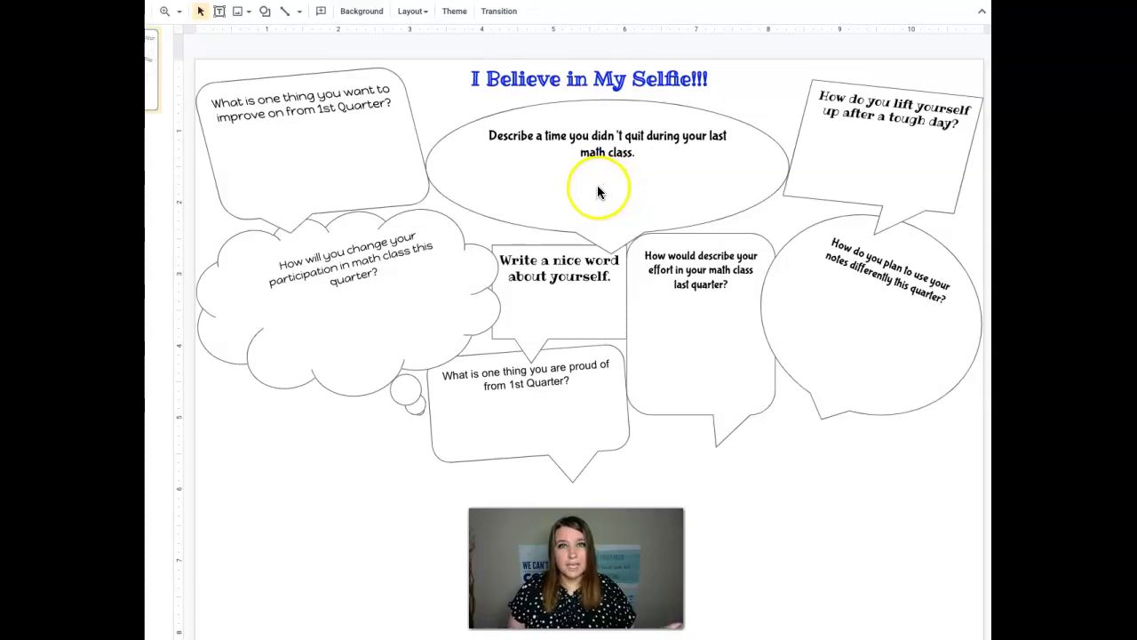
Step: Add the answer 'Relentless' on a new line after 'yourself.' in the nice-word box
left_click(654, 187)
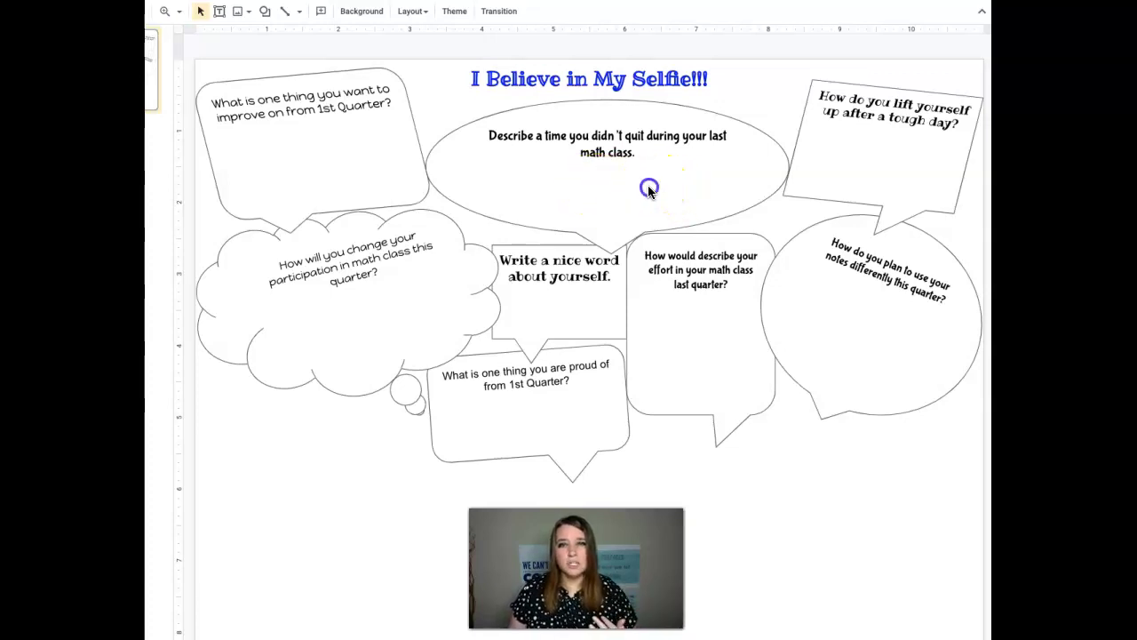
left_click(641, 155)
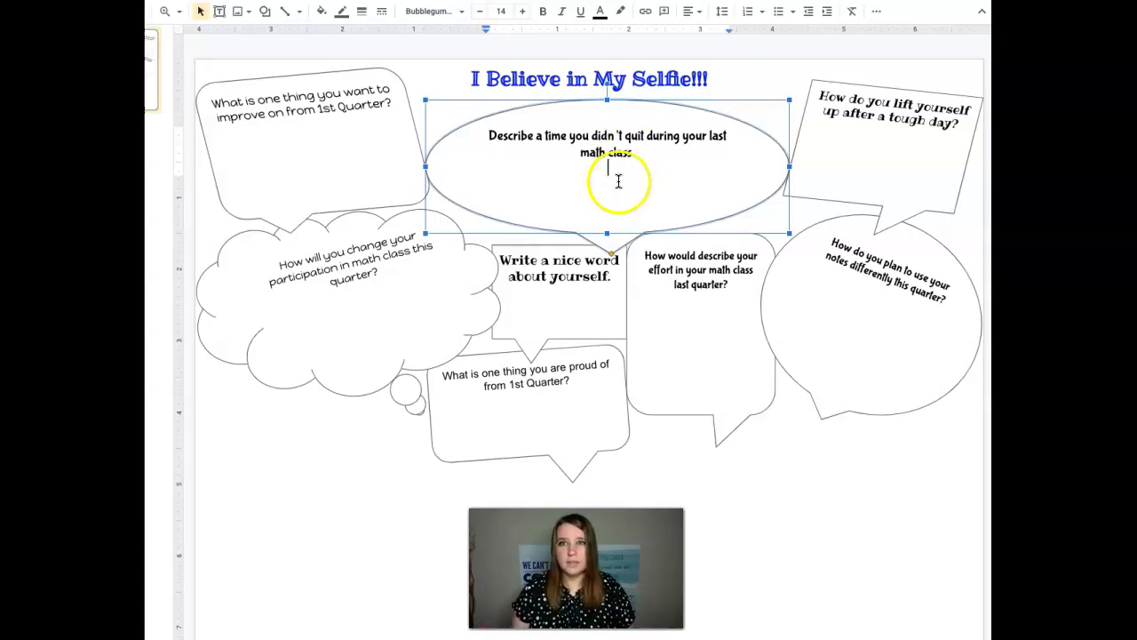
left_click(553, 300)
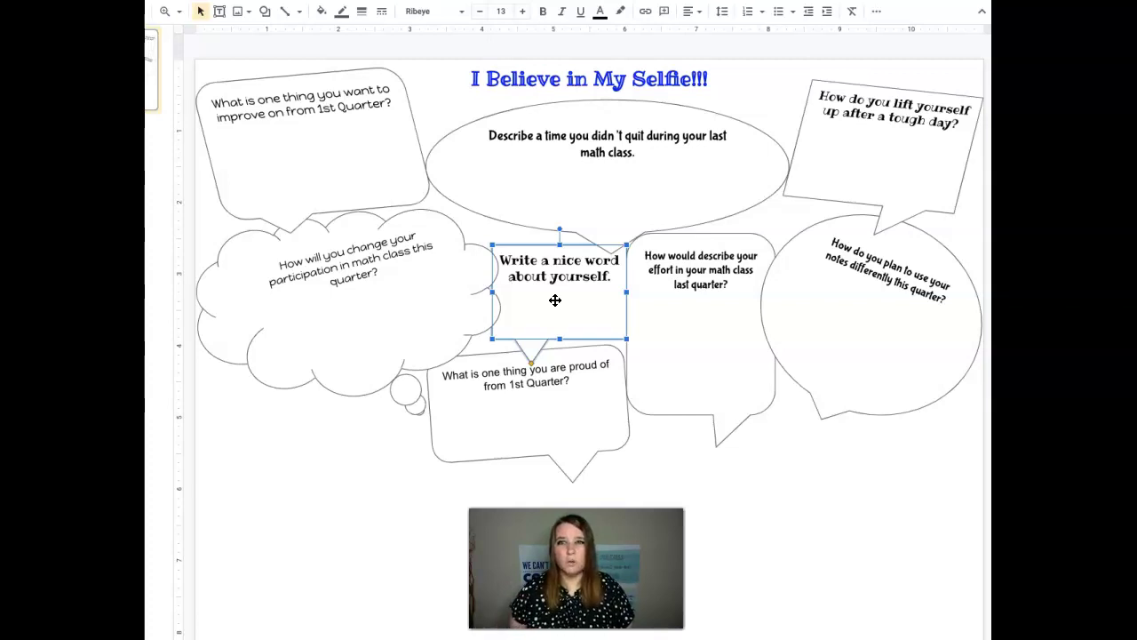
left_click(559, 303)
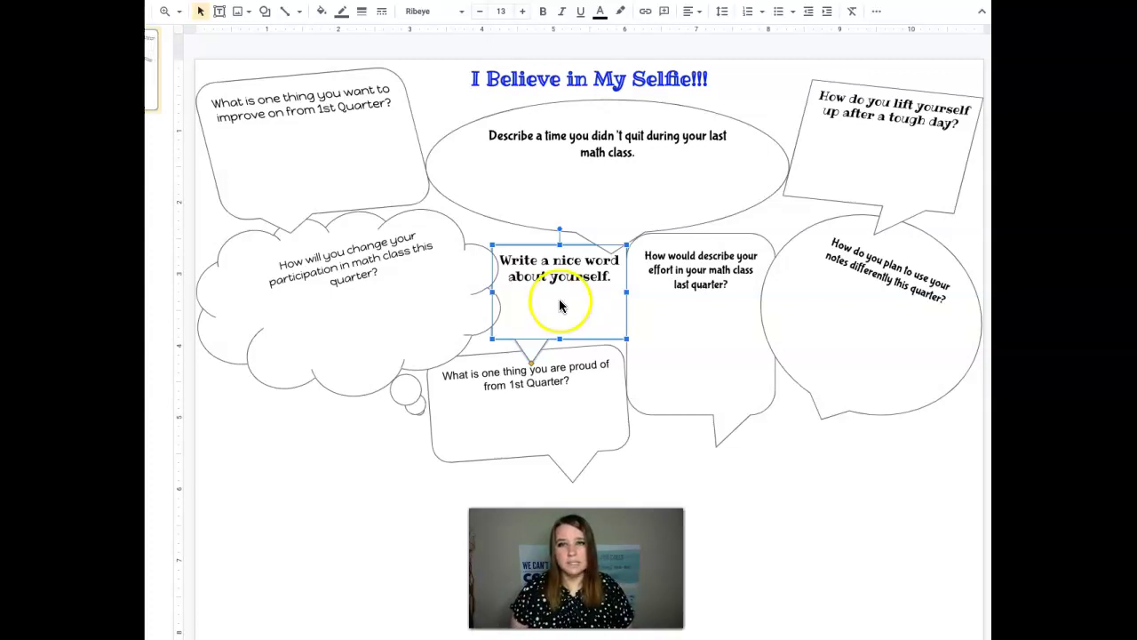
left_click(612, 280)
key("Return")
key("Return")
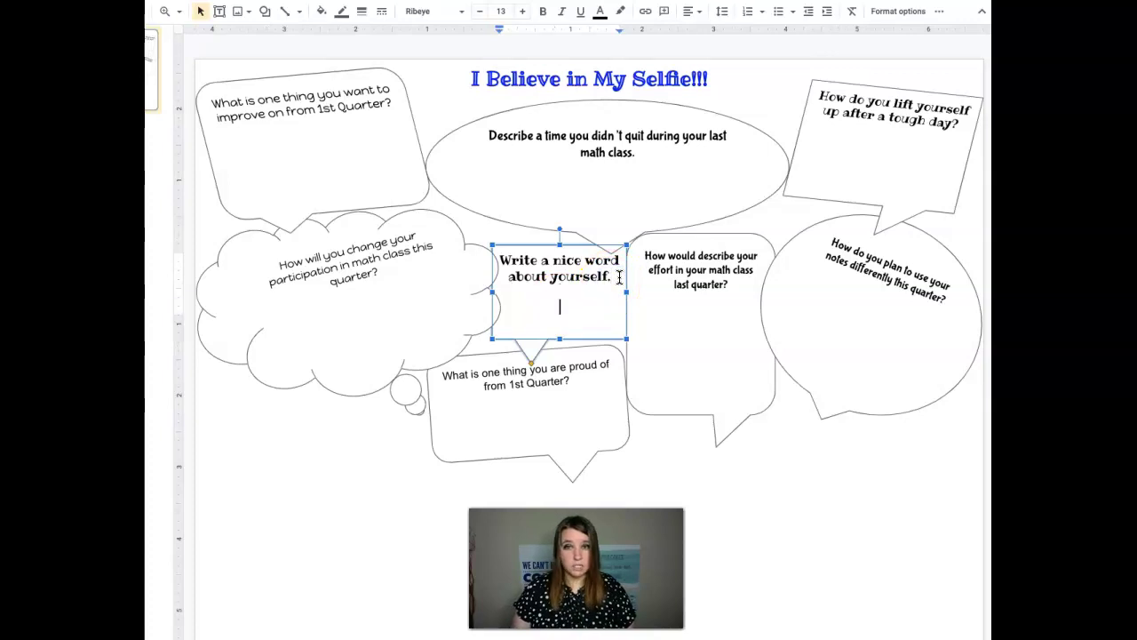
type("Rele")
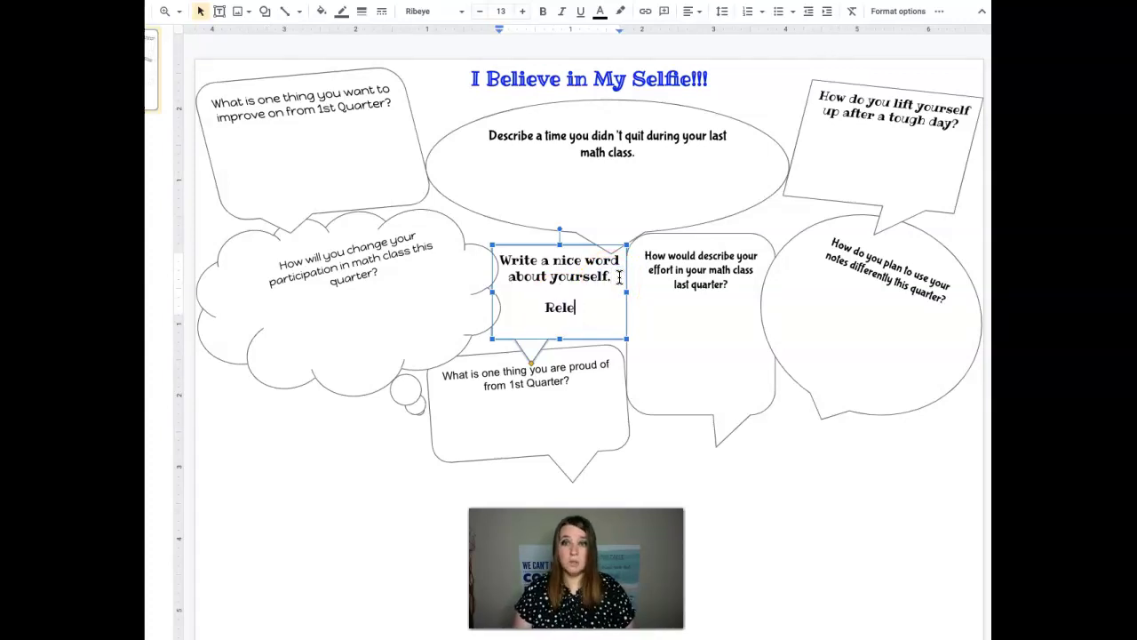
type("ntless")
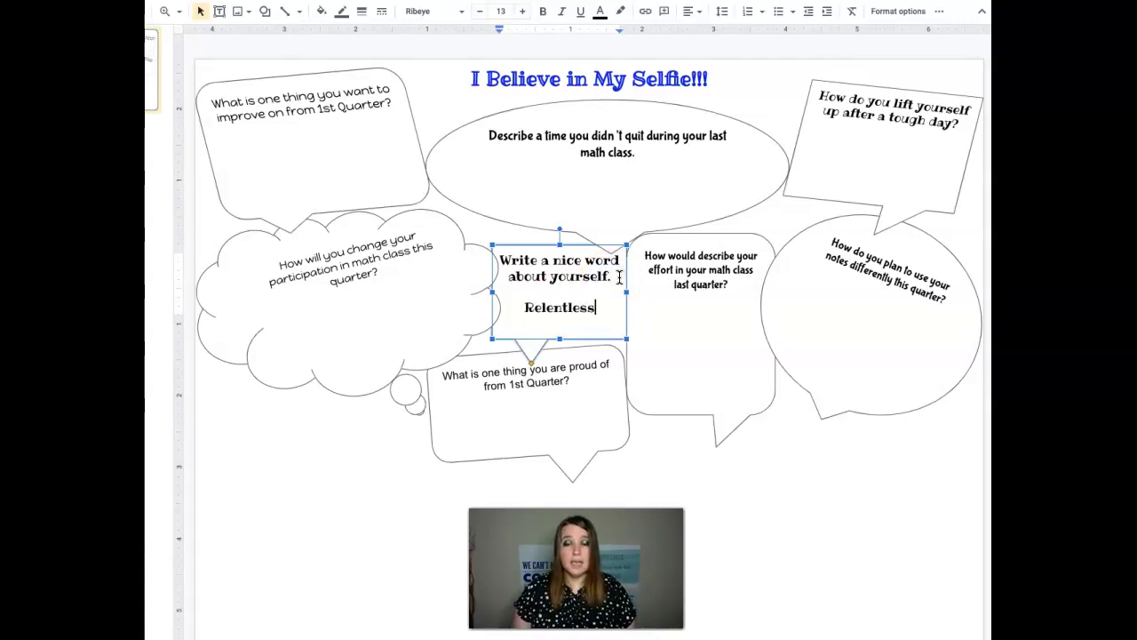
Step: Style 'Relentless' in the Berkshire Swash font with magenta text colour
left_click_drag(597, 308, 523, 307)
left_click(451, 12)
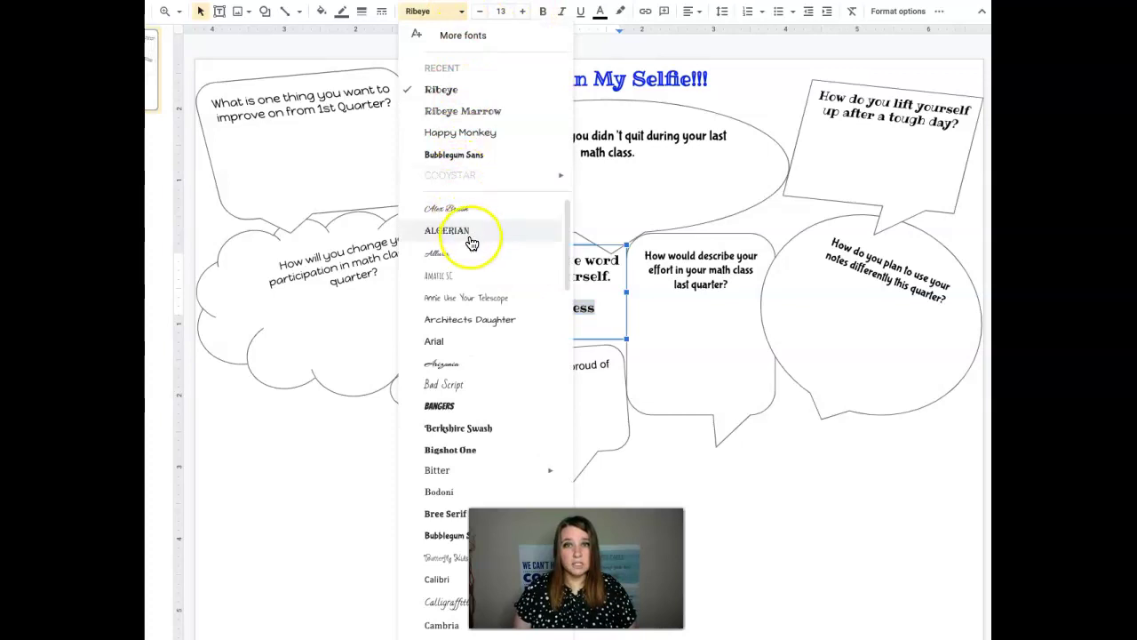
left_click(465, 429)
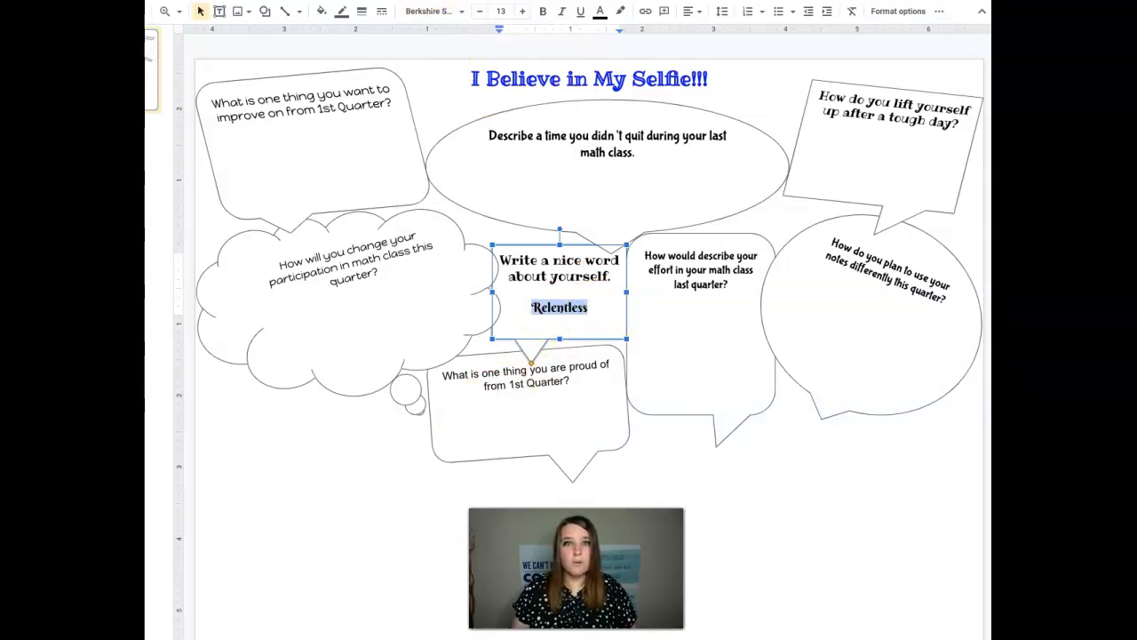
left_click(602, 12)
left_click(739, 55)
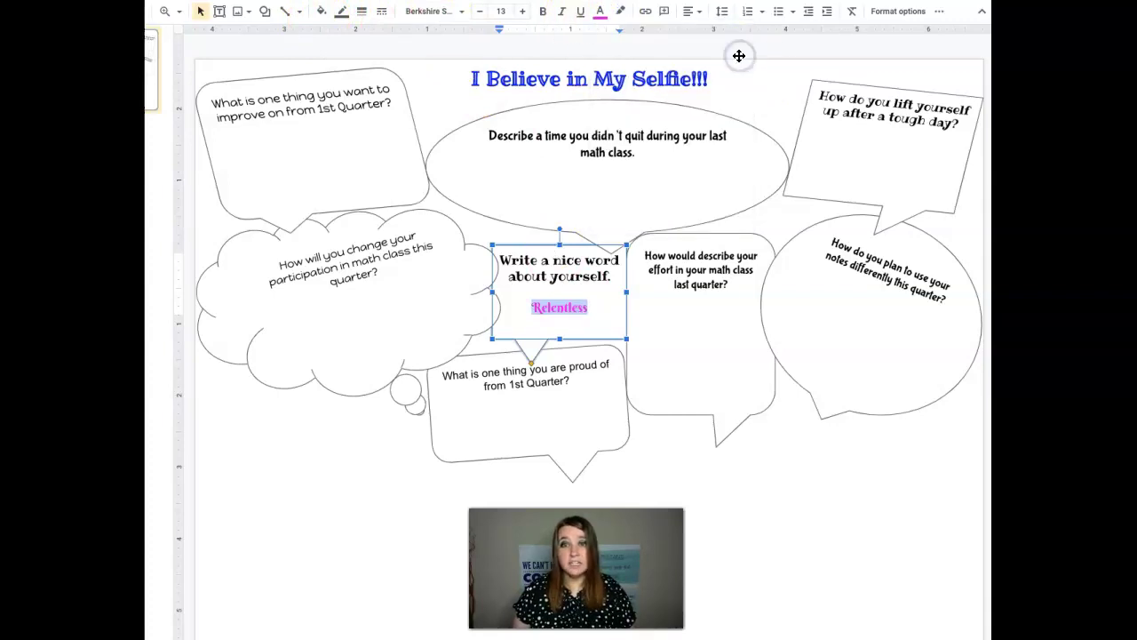
left_click(604, 294)
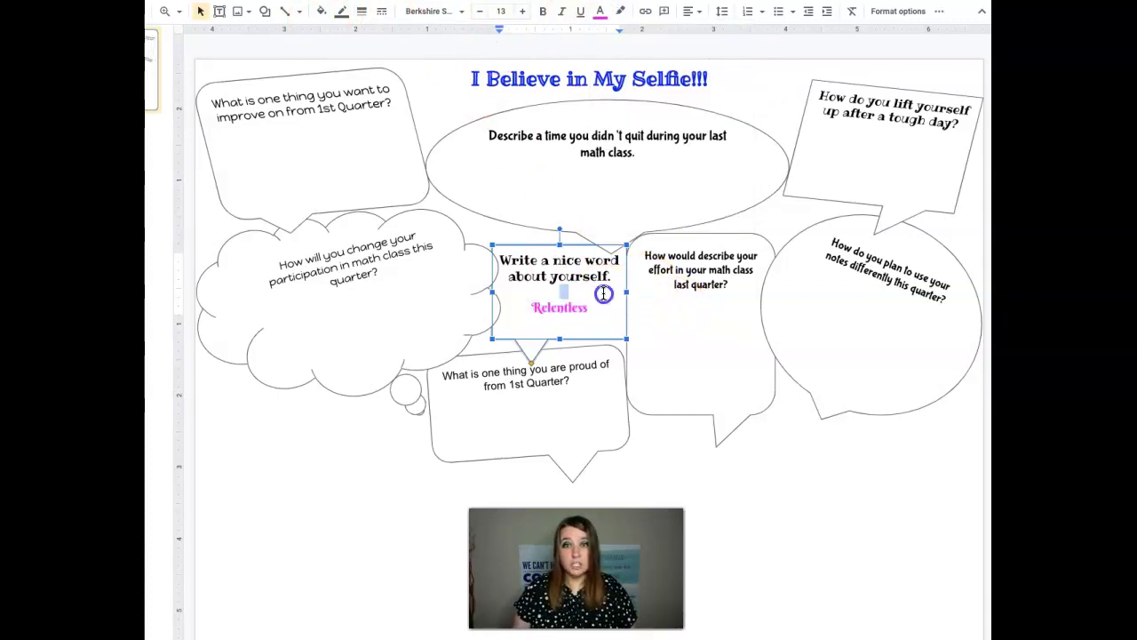
Step: Fill the effort speech bubble bright blue and start a new line below its question
left_click(676, 313)
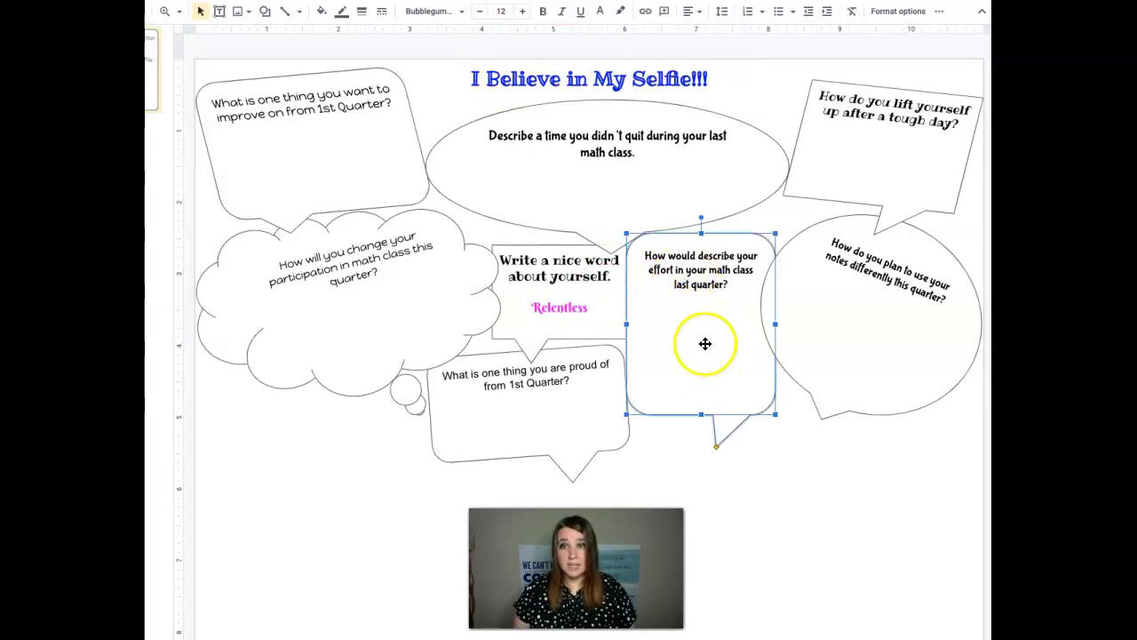
left_click(321, 10)
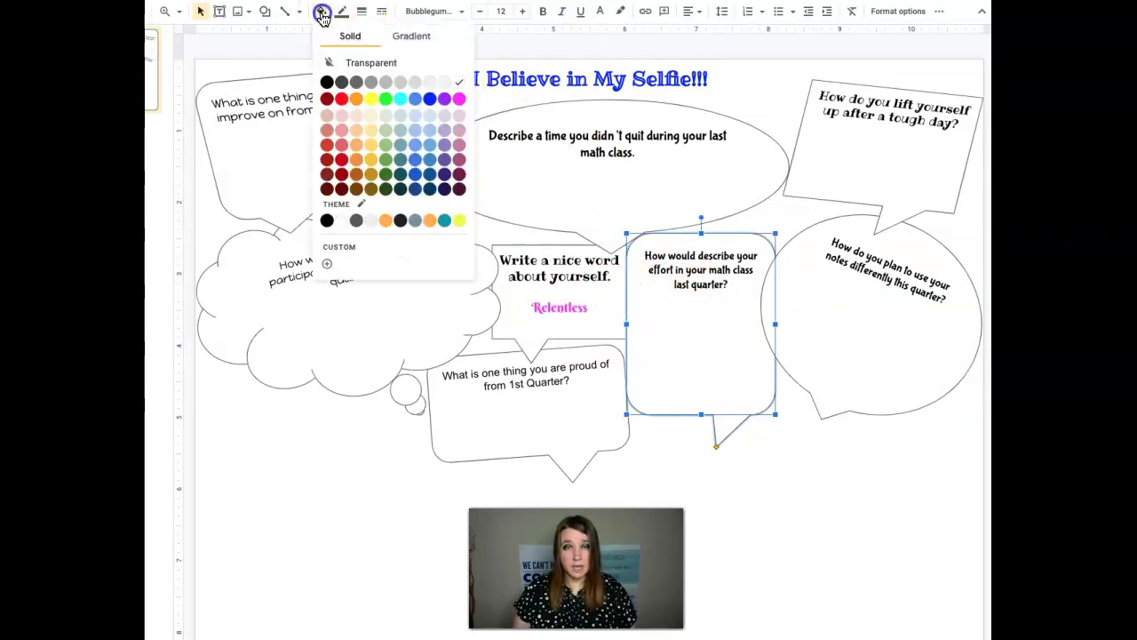
left_click(429, 99)
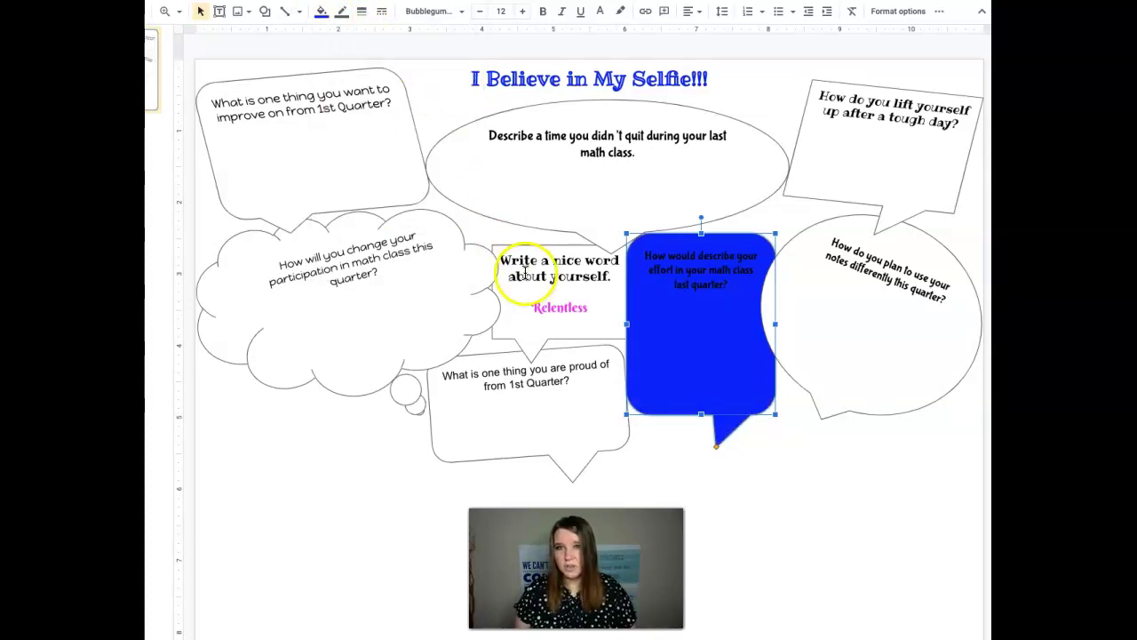
left_click(739, 285)
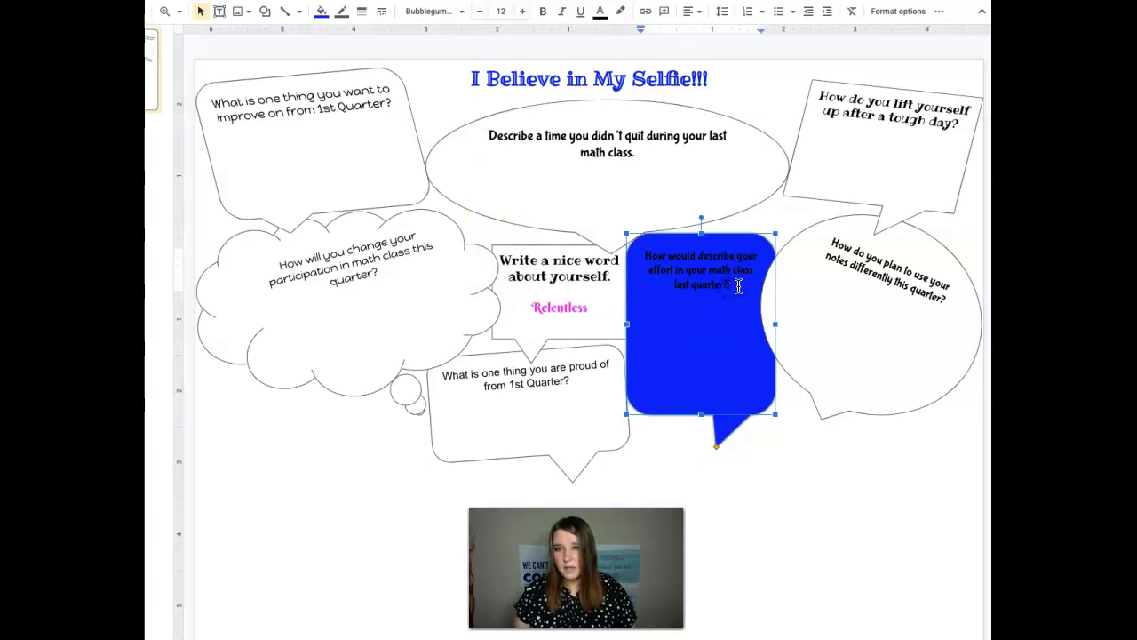
key("Return")
key("Return")
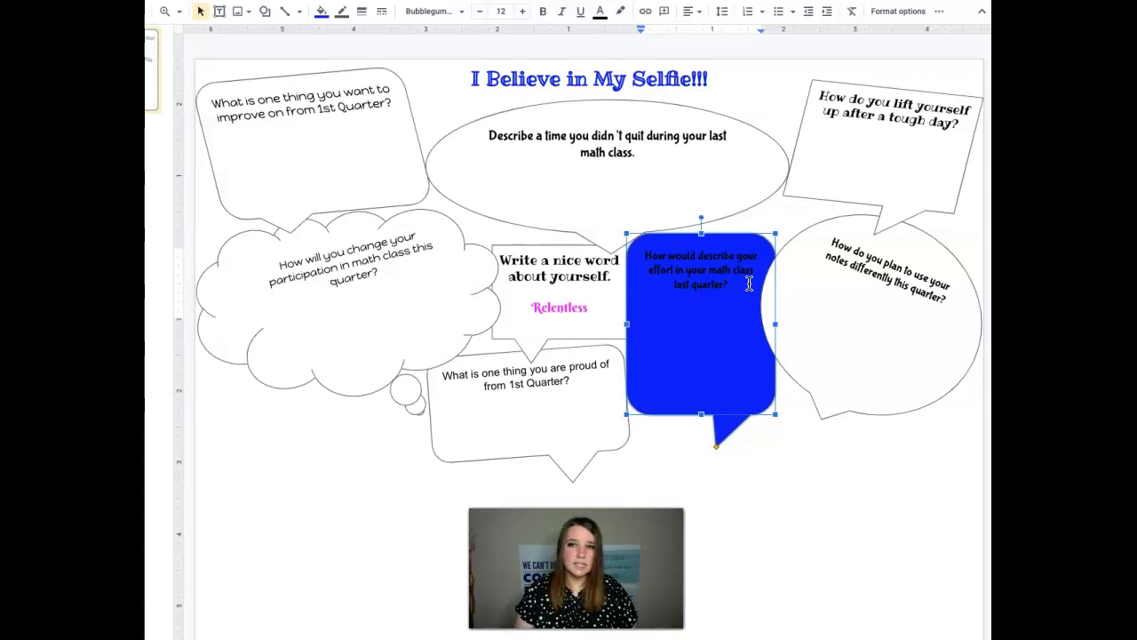
Step: Type the white answer about starting slow, then effort, notes, practice and retakes
left_click(600, 12)
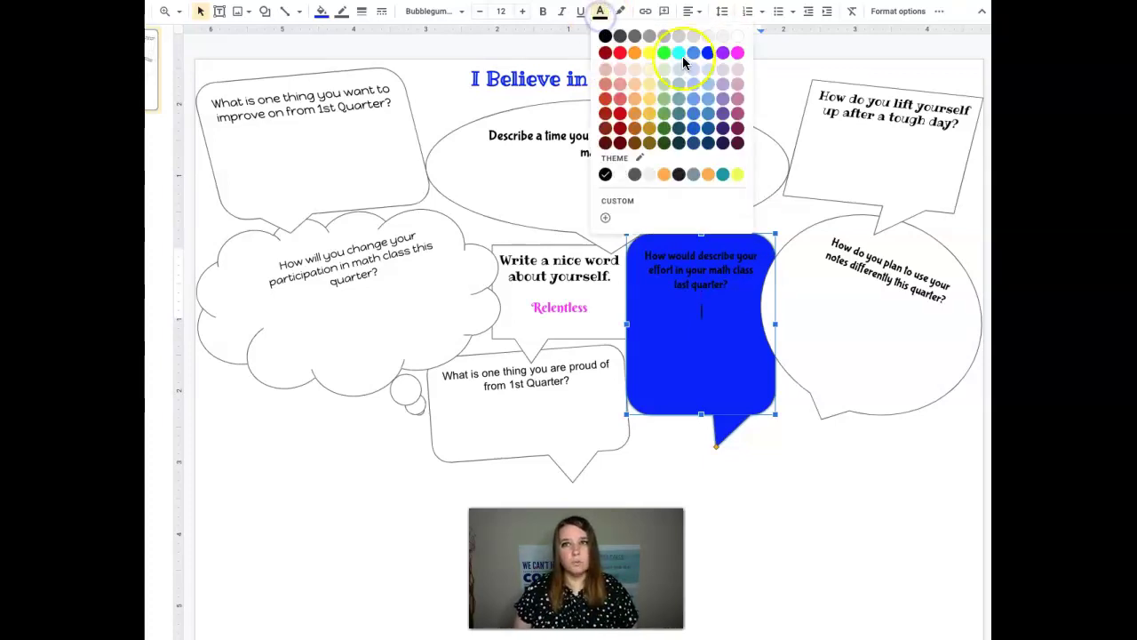
left_click(735, 37)
type("starle")
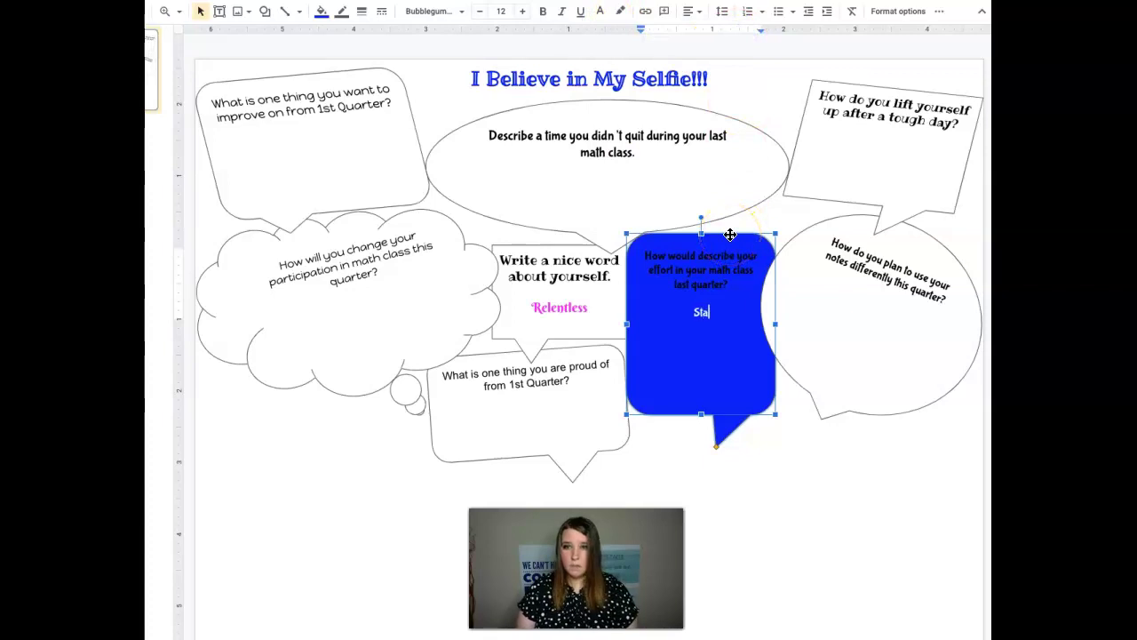
type("d s")
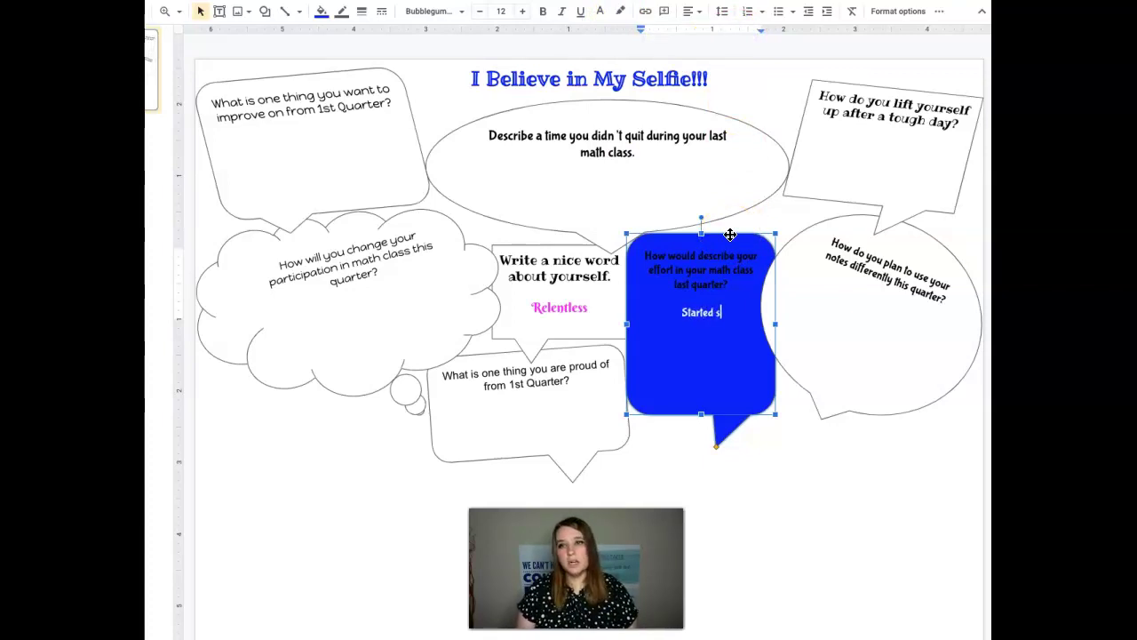
type("low bu")
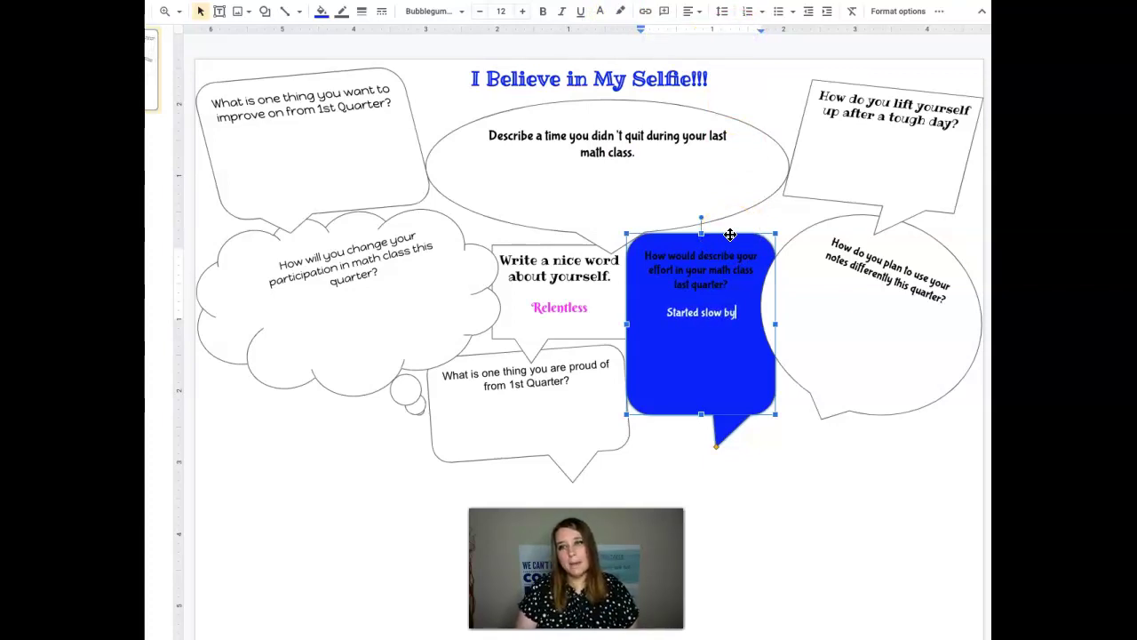
type("t ended wi")
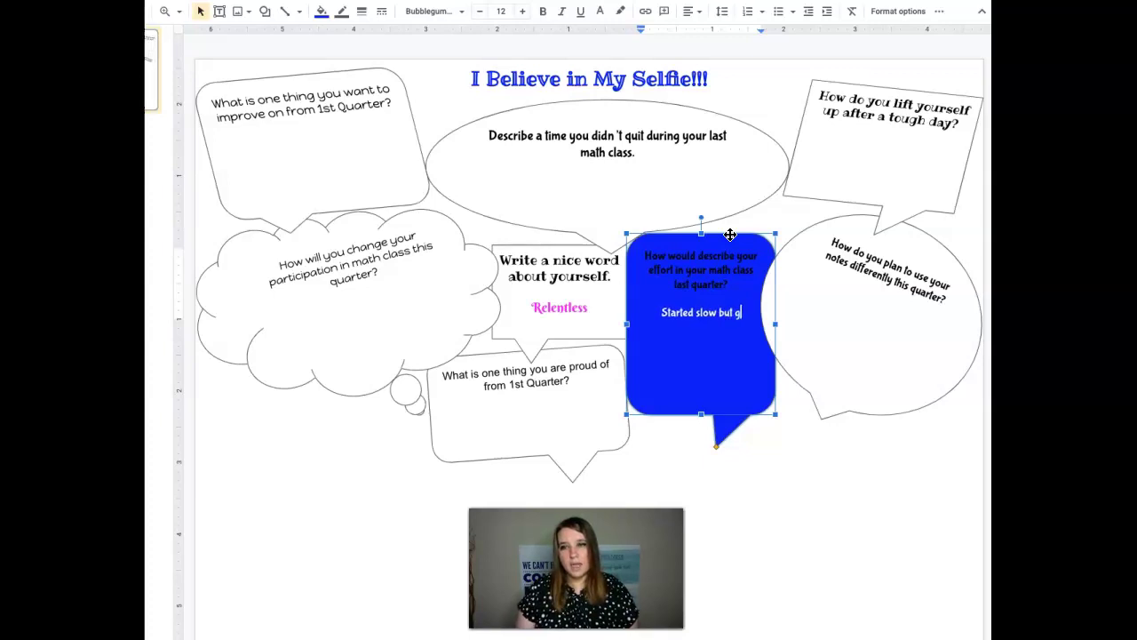
type("th a ")
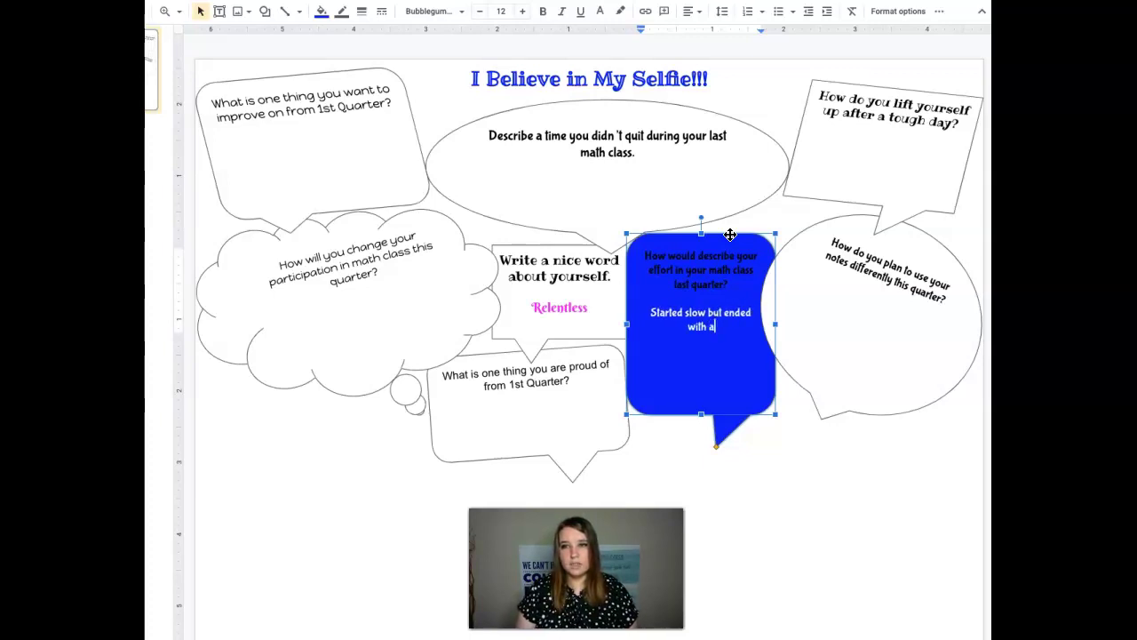
type("lot of ef")
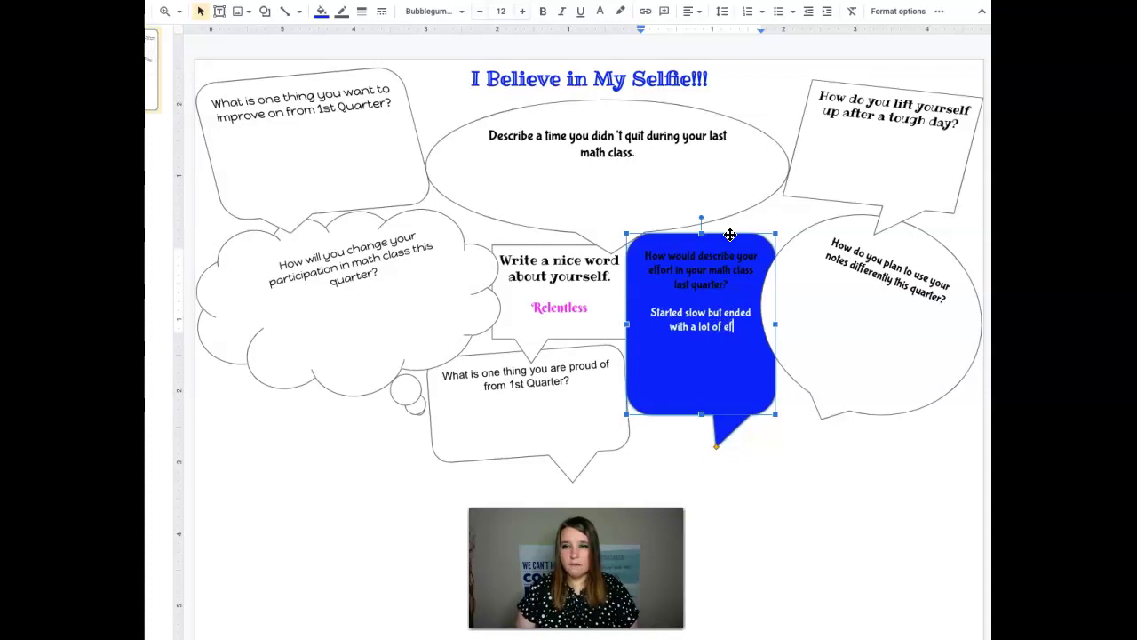
type("fort.")
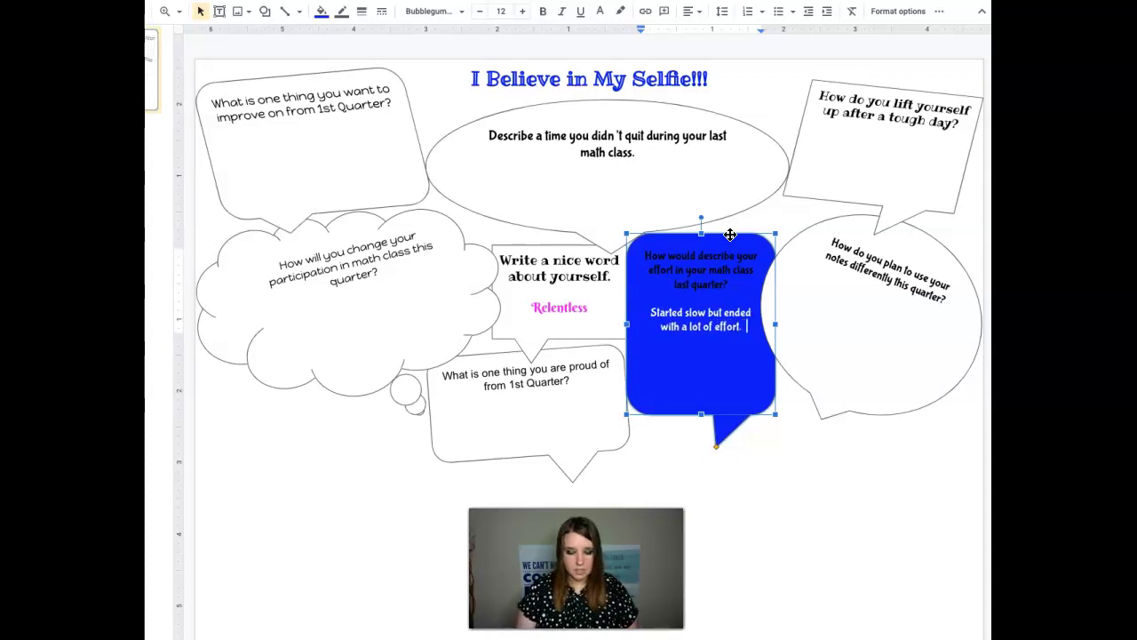
type("  Taking")
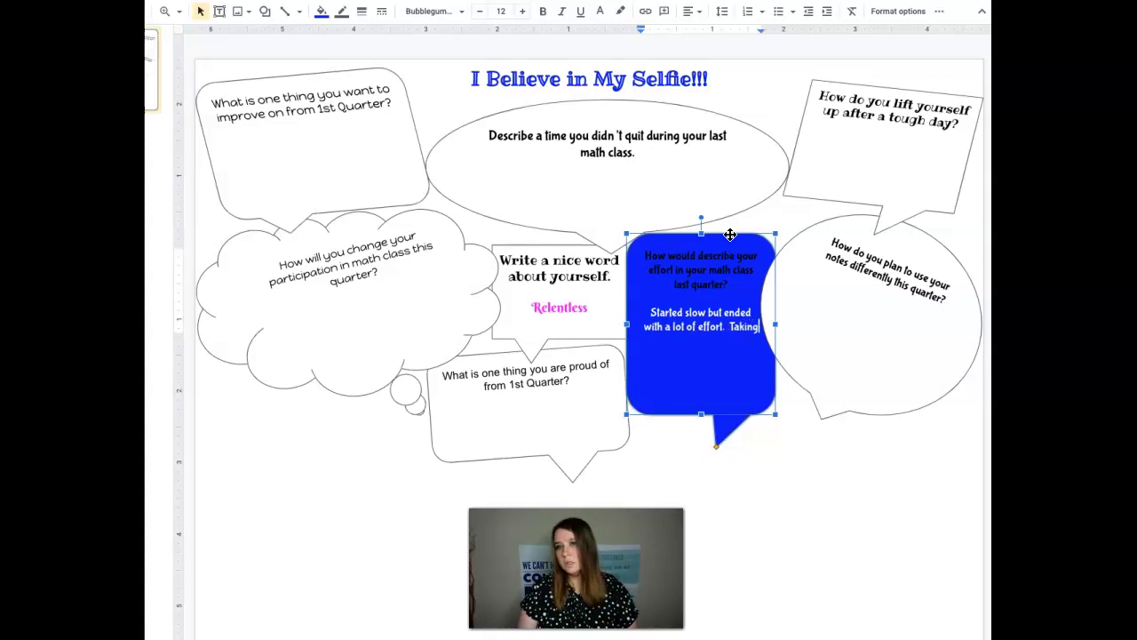
type(" notes, ")
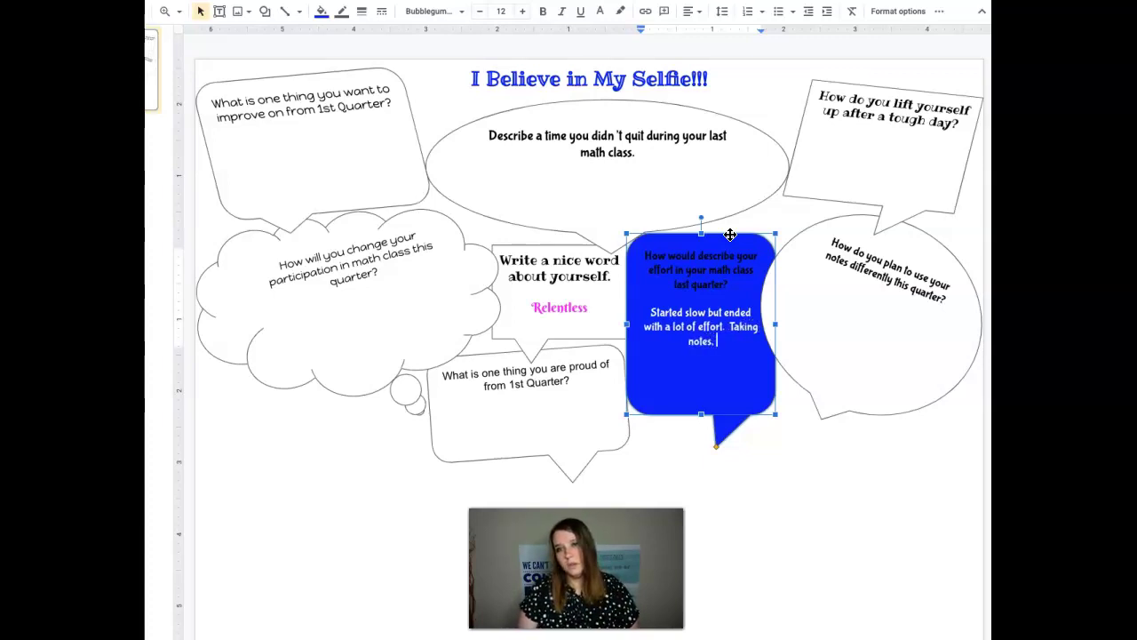
type("doing p")
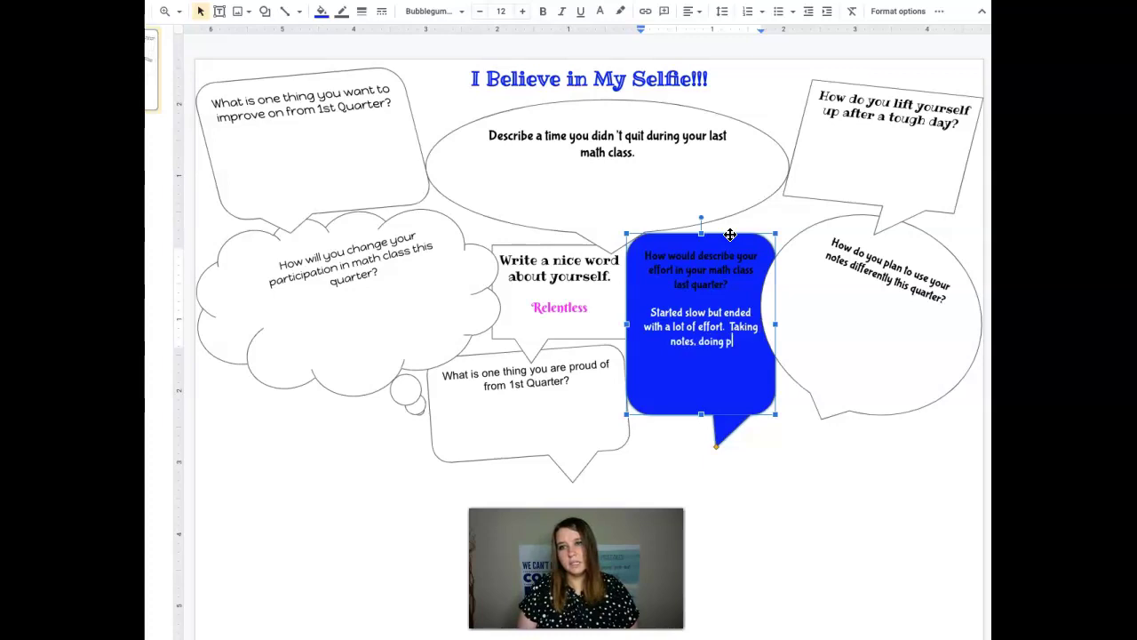
type("ractice")
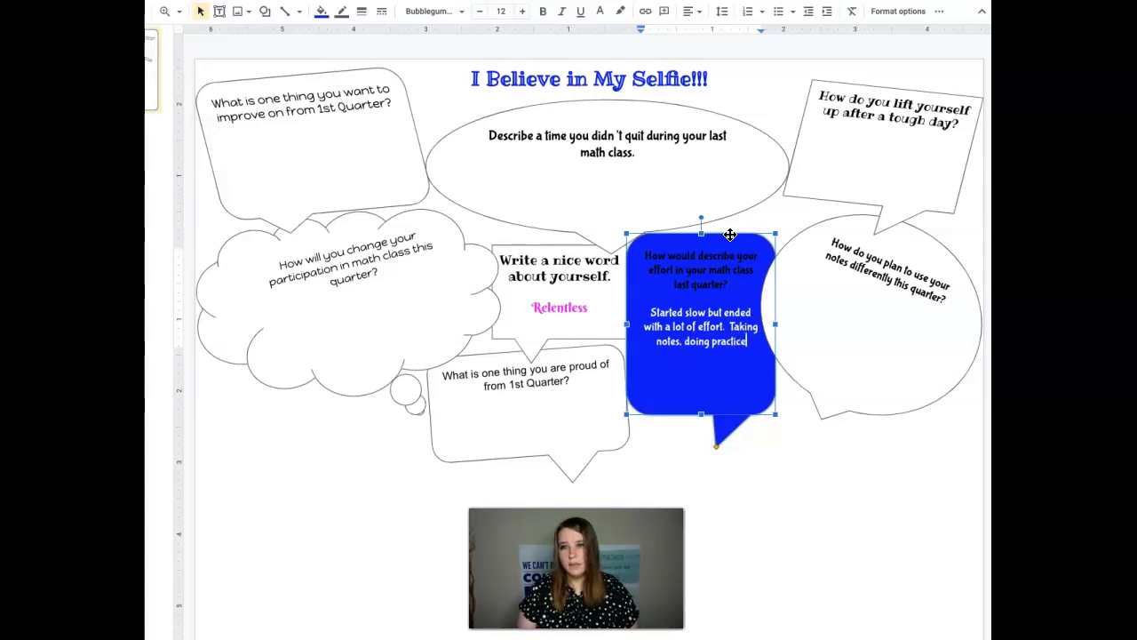
type(", and")
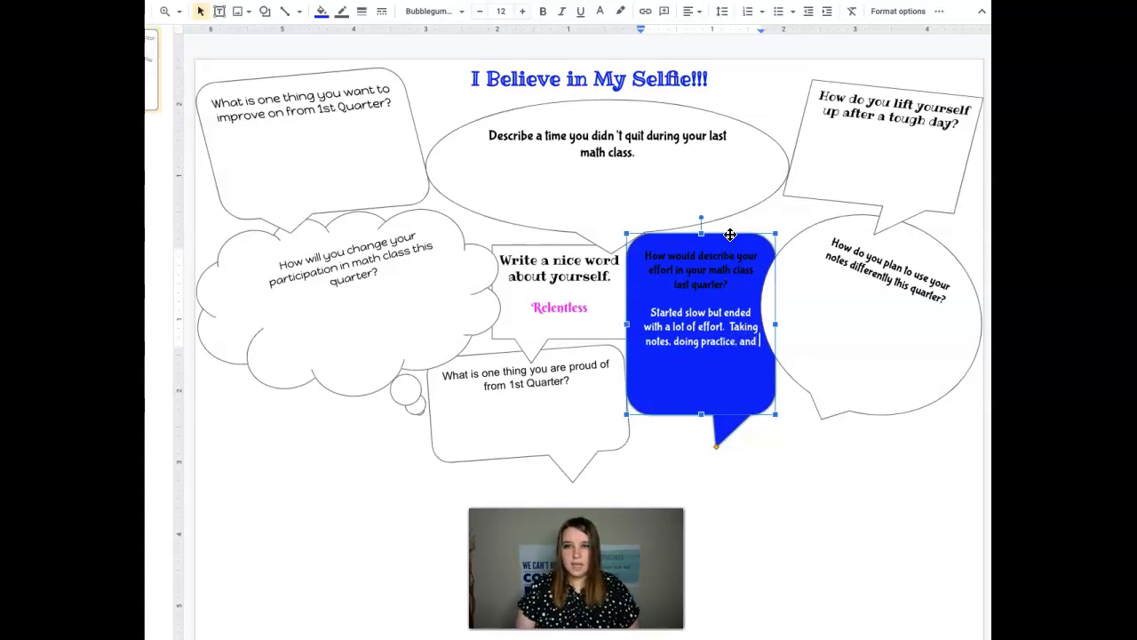
type(" retakes.")
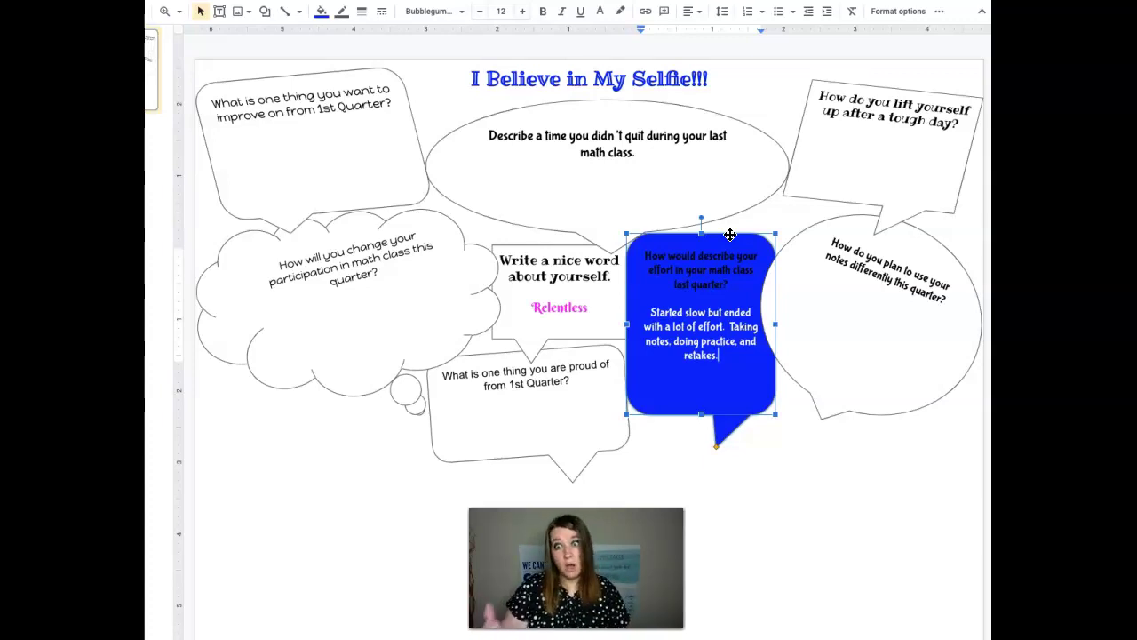
Step: Reset the effort bubble to white fill, recolour its answer black, and delete it
left_click(320, 11)
left_click(459, 82)
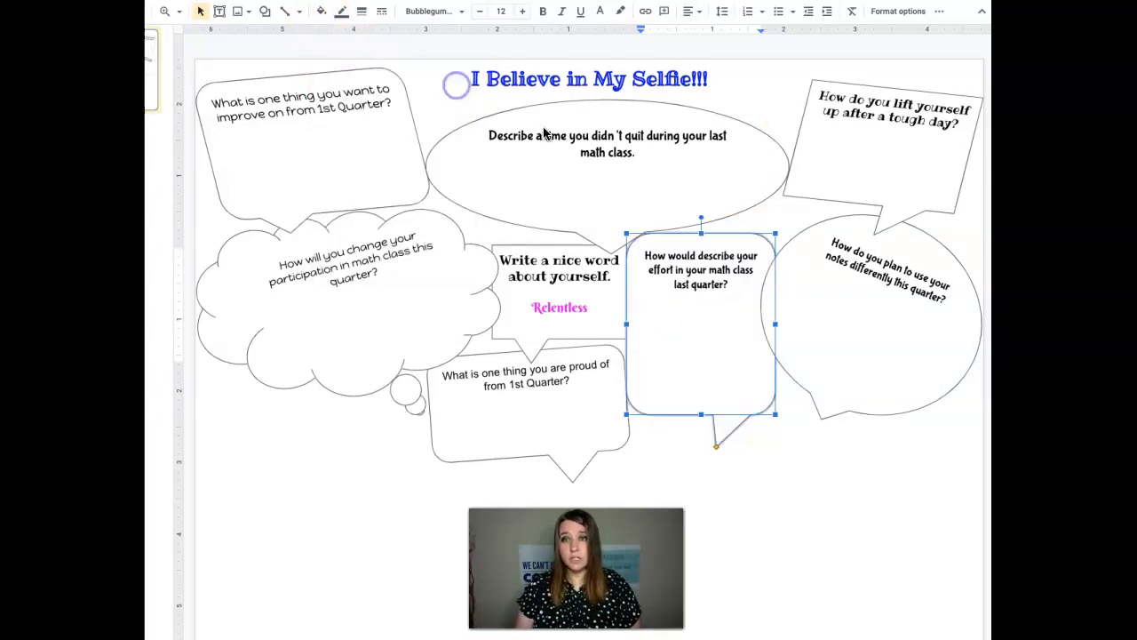
left_click_drag(745, 375, 647, 309)
left_click(600, 11)
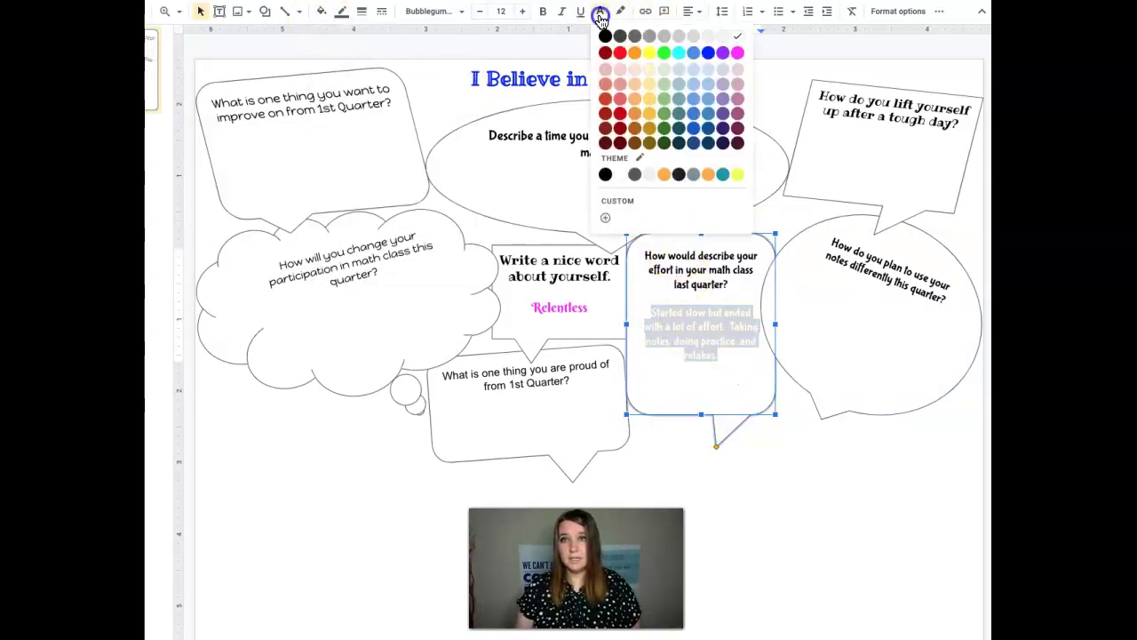
left_click(604, 37)
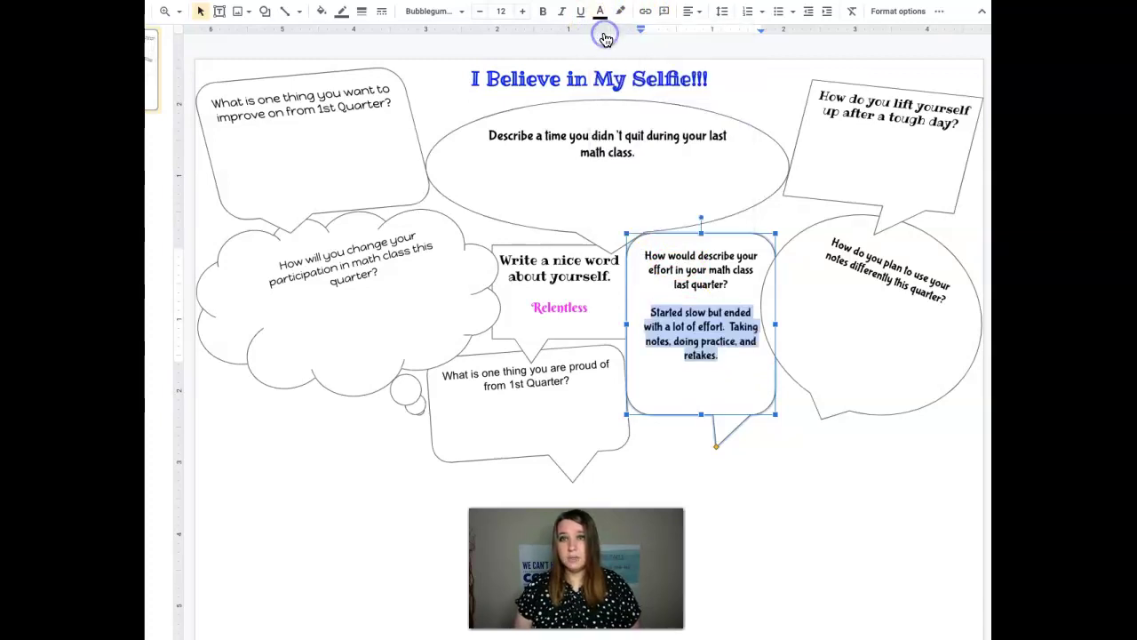
key("BackSpace")
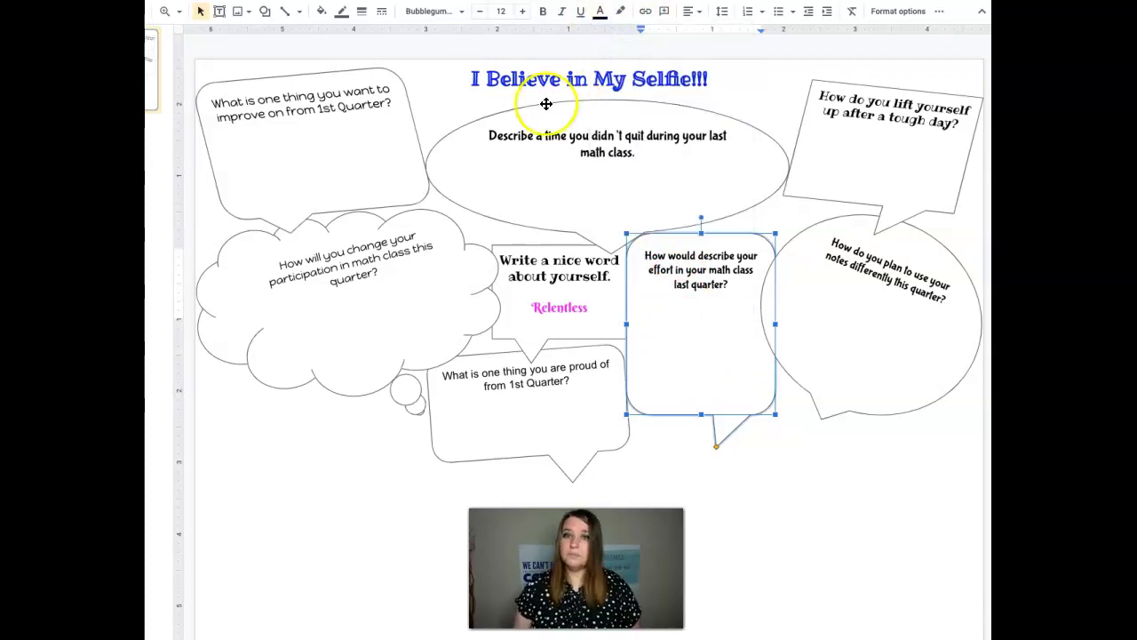
Step: Delete the 'Relentless' answer from the nice-word box
double_click(568, 308)
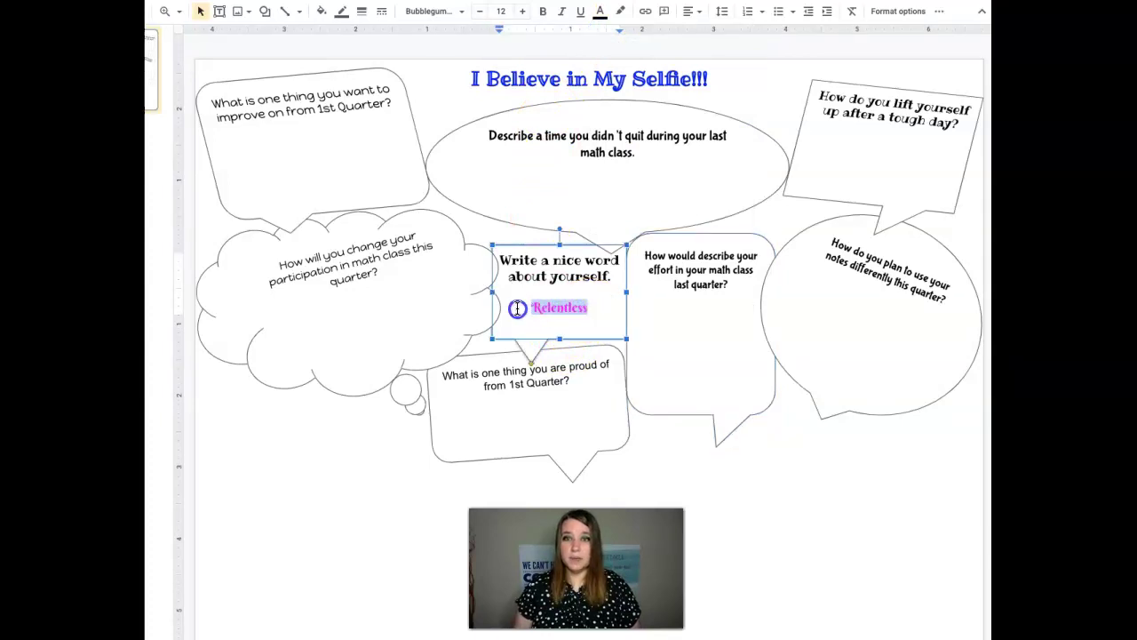
key("BackSpace")
key("Escape")
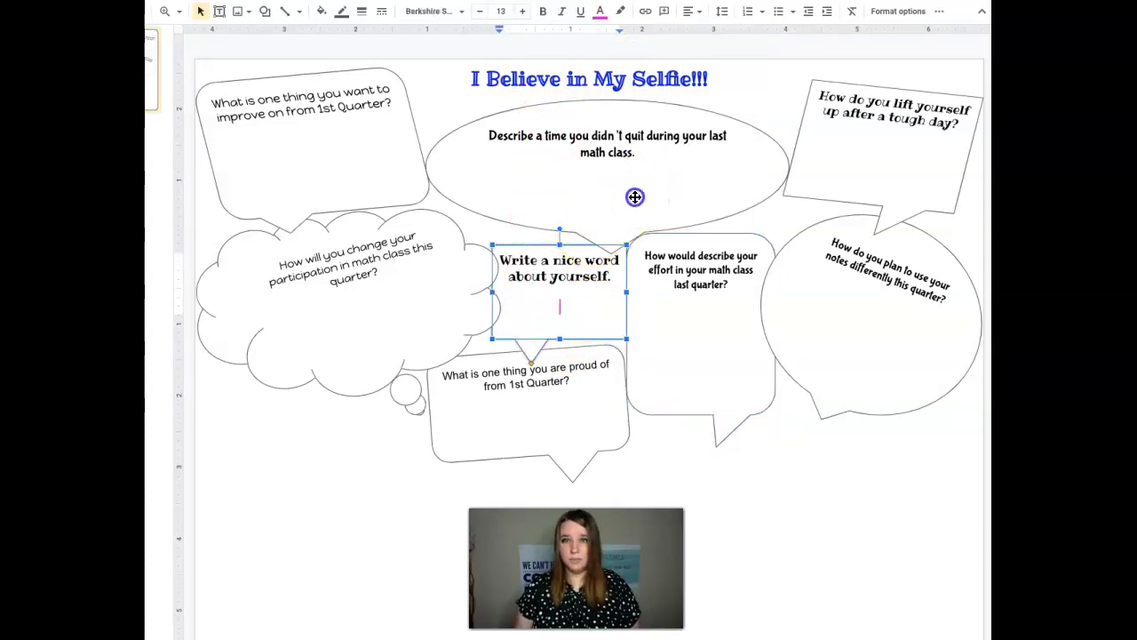
left_click(640, 186)
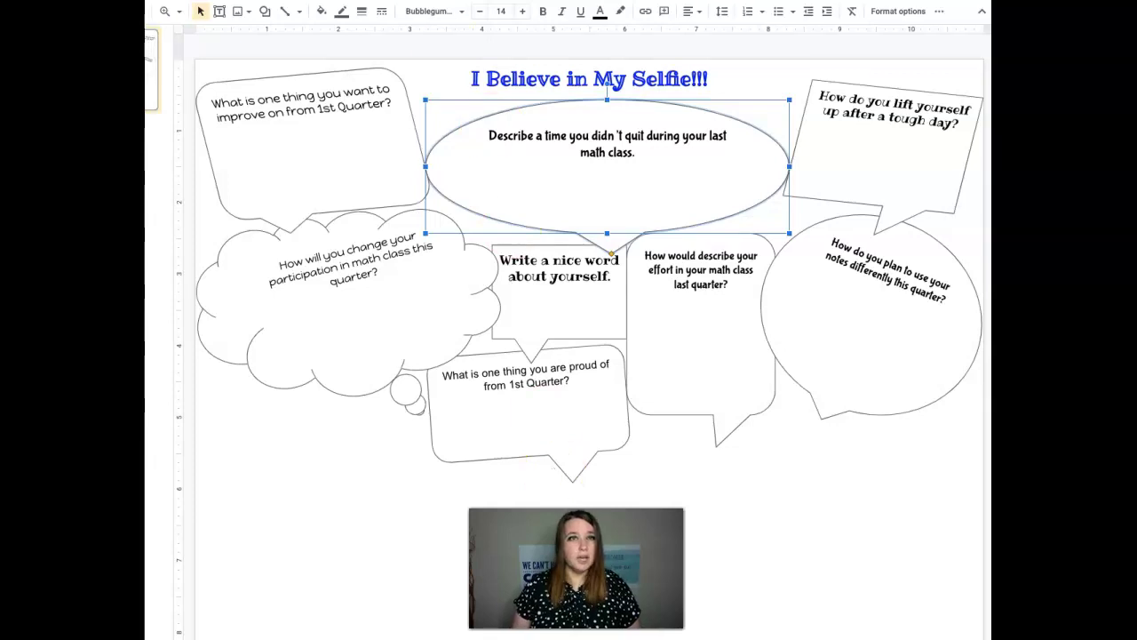
key("ctrl+alt+i")
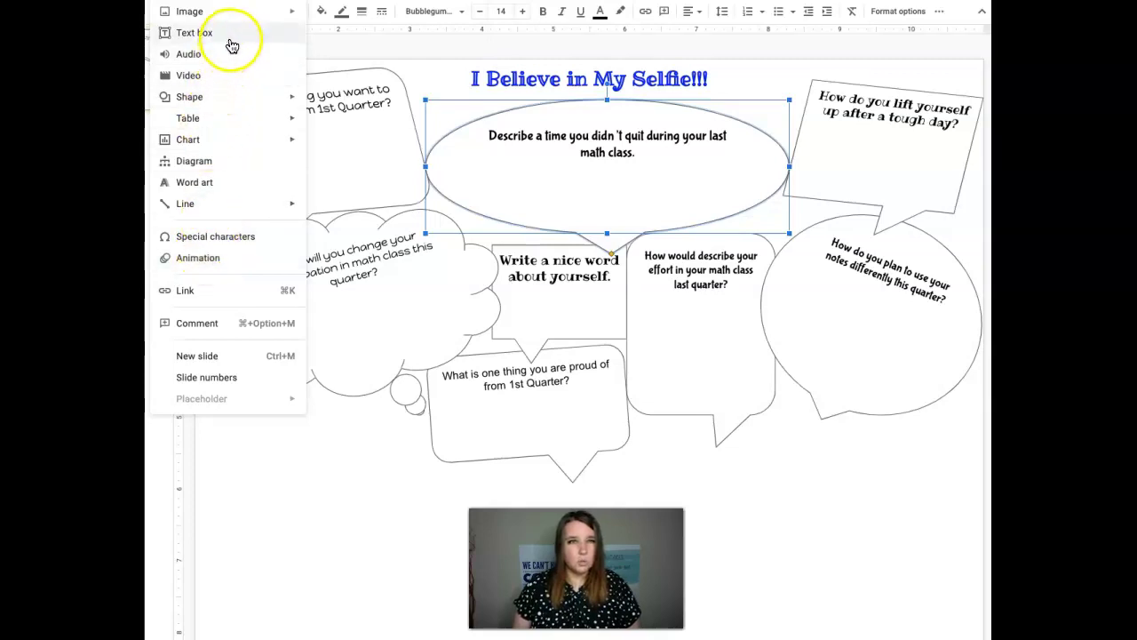
mouse_move(255, 13)
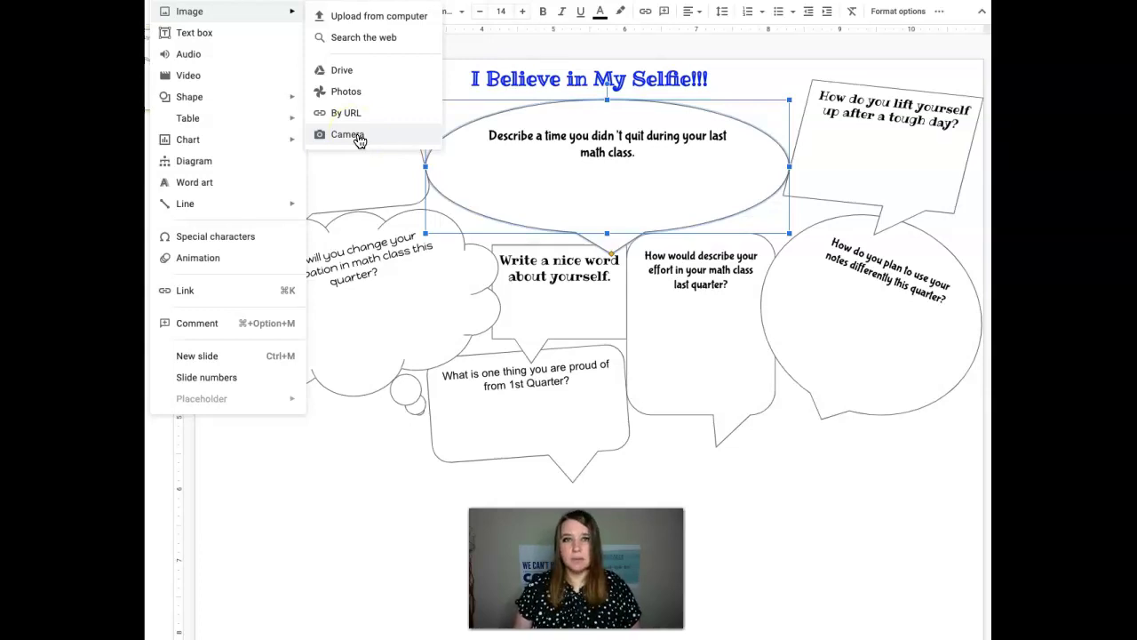
left_click(418, 474)
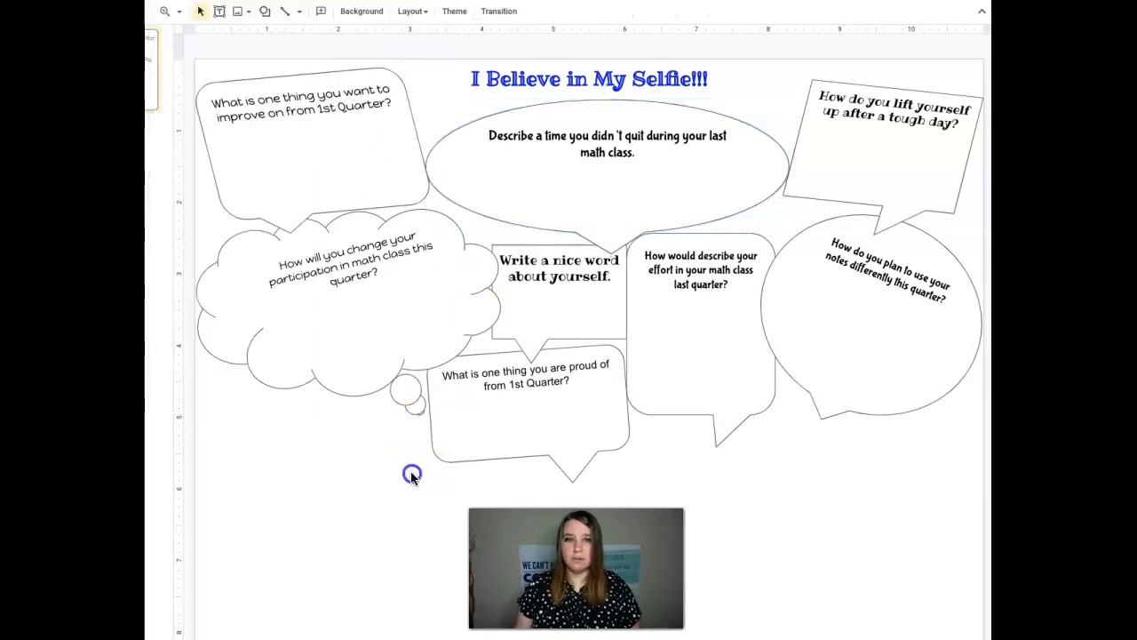